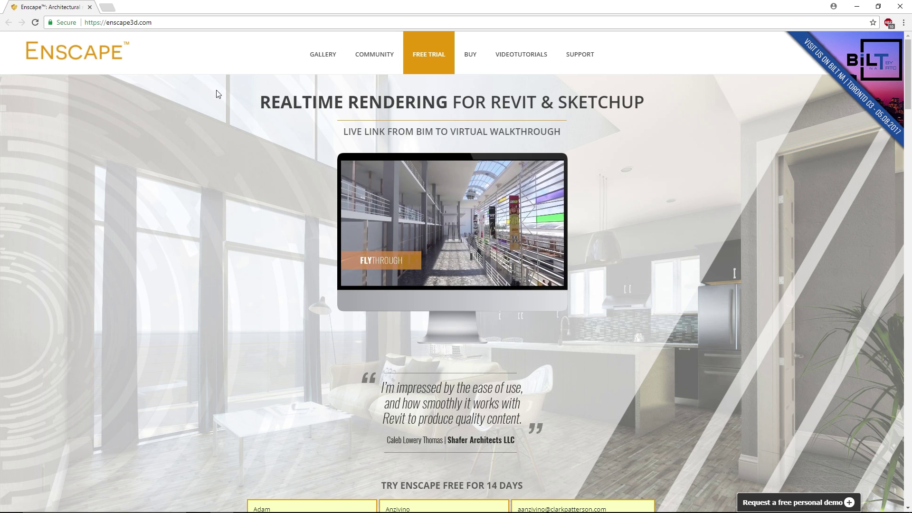
# Look through the Enscape home page from the introduction down to the customer logos and back
pyautogui.moveTo(152, 22); pyautogui.dragTo(81, 22)
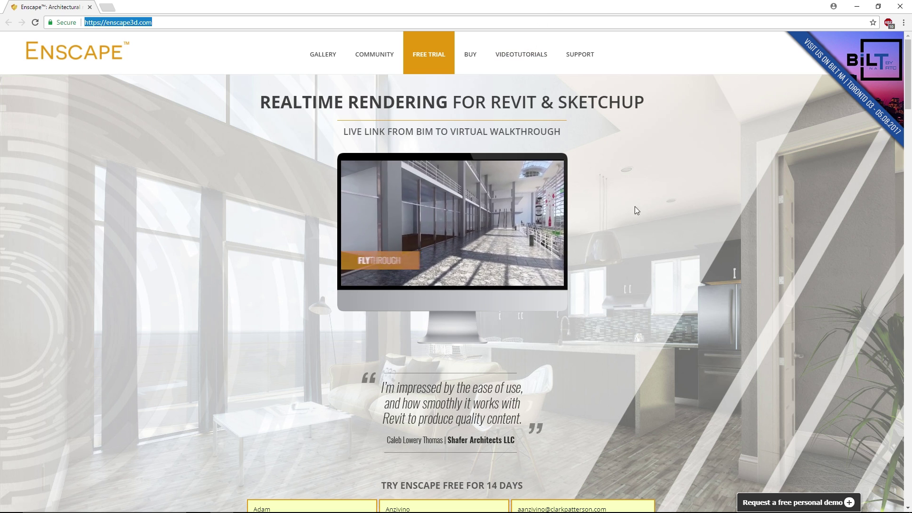
pyautogui.moveTo(905, 78); pyautogui.dragTo(909, 352)
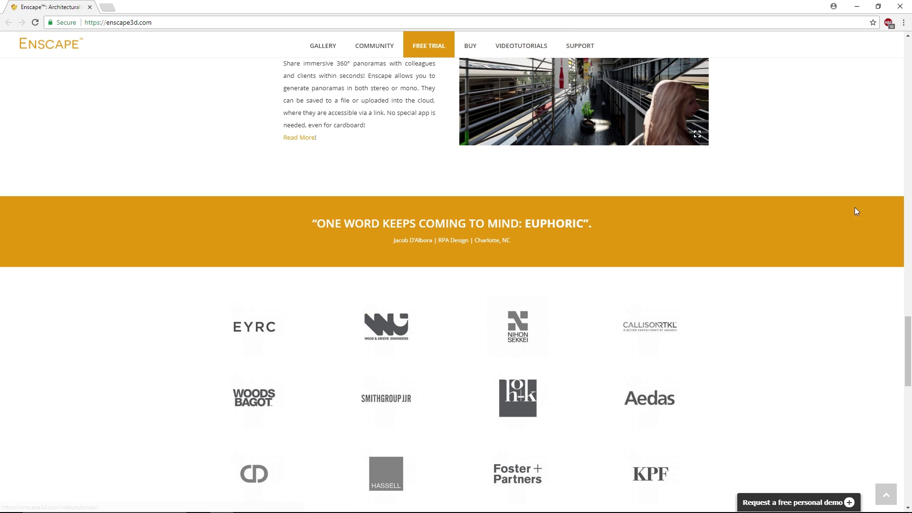
pyautogui.moveTo(909, 343); pyautogui.dragTo(908, 59)
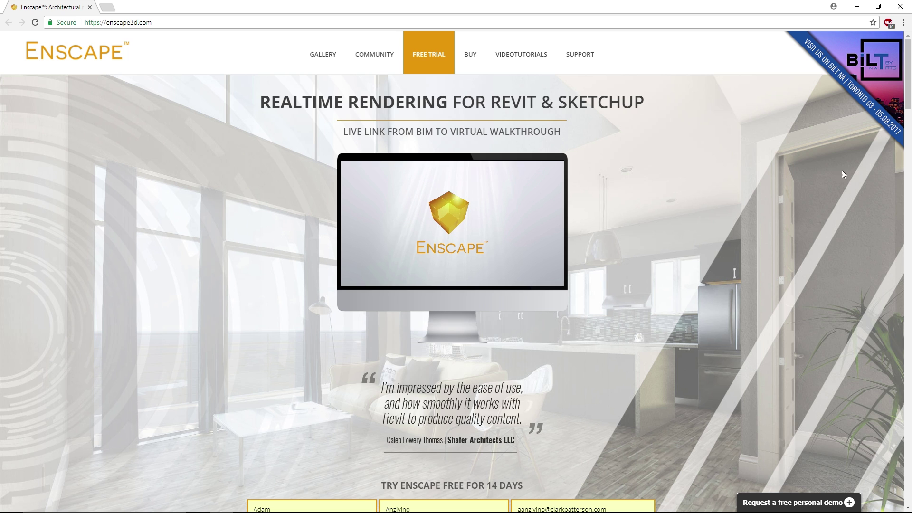
# Submit the 14-day free trial form with the first name, last name and e-mail fields filled in
pyautogui.moveTo(908, 69); pyautogui.dragTo(907, 84)
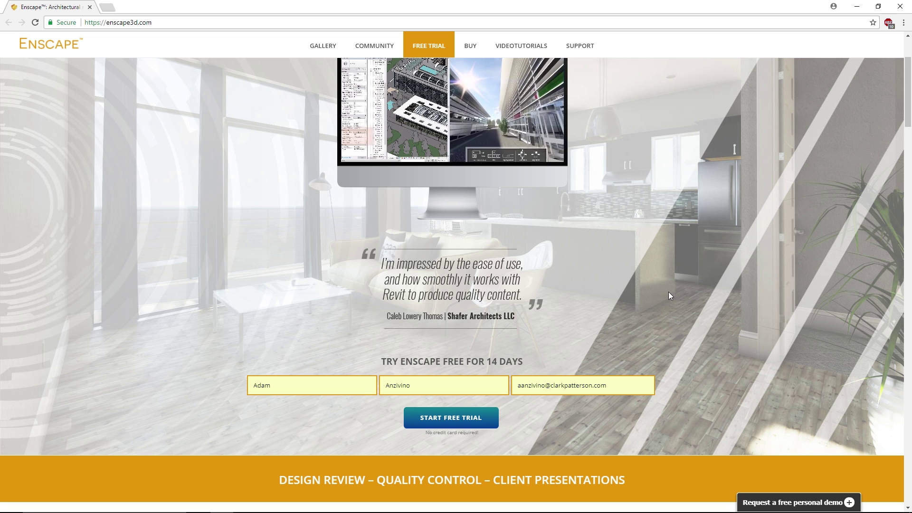
pyautogui.click(292, 385)
pyautogui.click(425, 386)
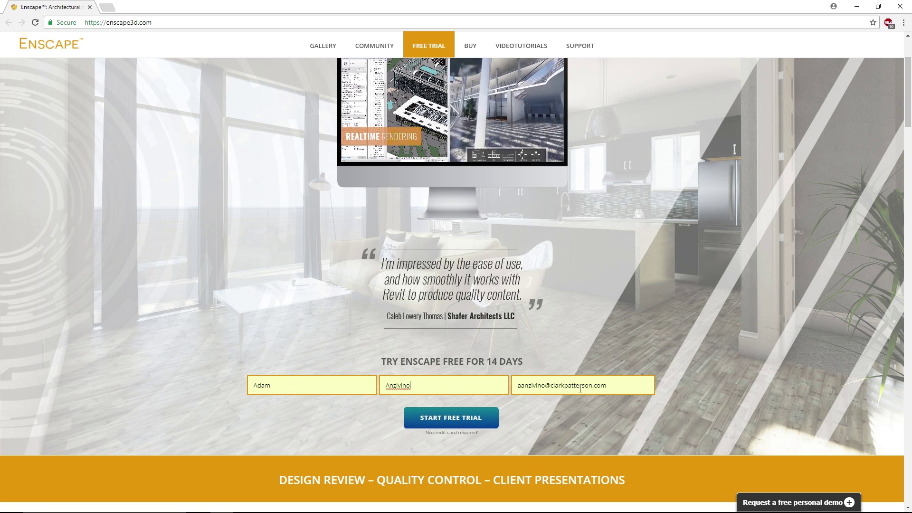
pyautogui.click(439, 419)
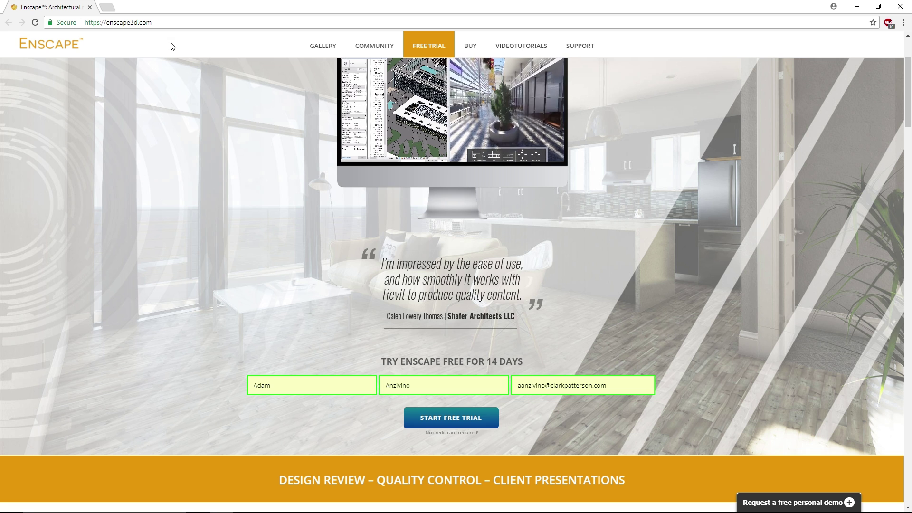
pyautogui.click(170, 22)
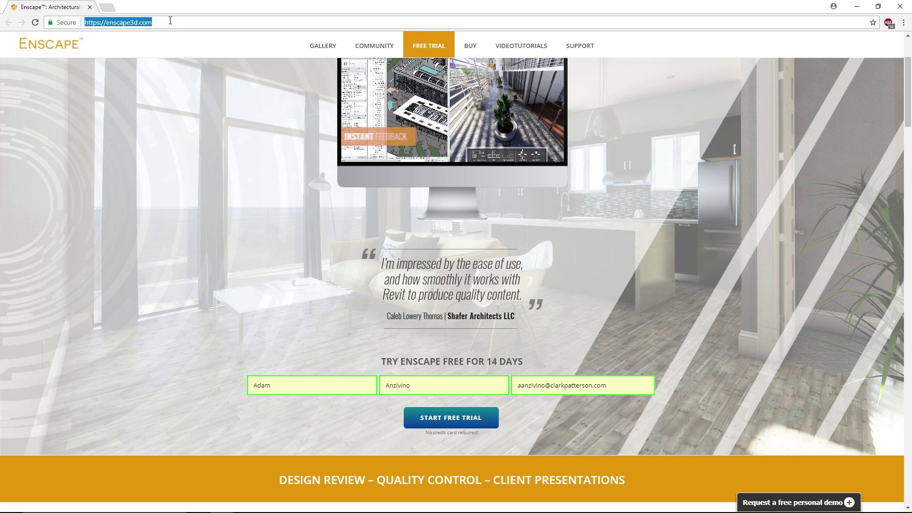
pyautogui.click(170, 20)
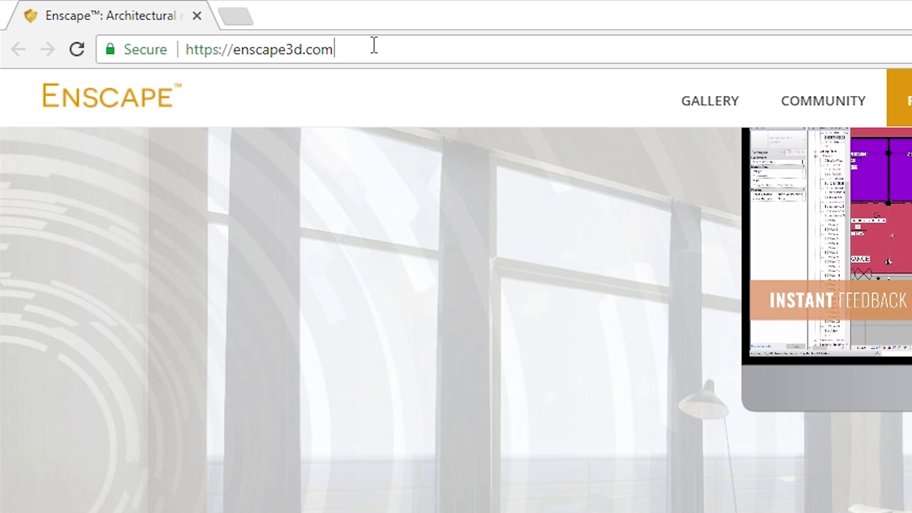
pyautogui.write('/do')
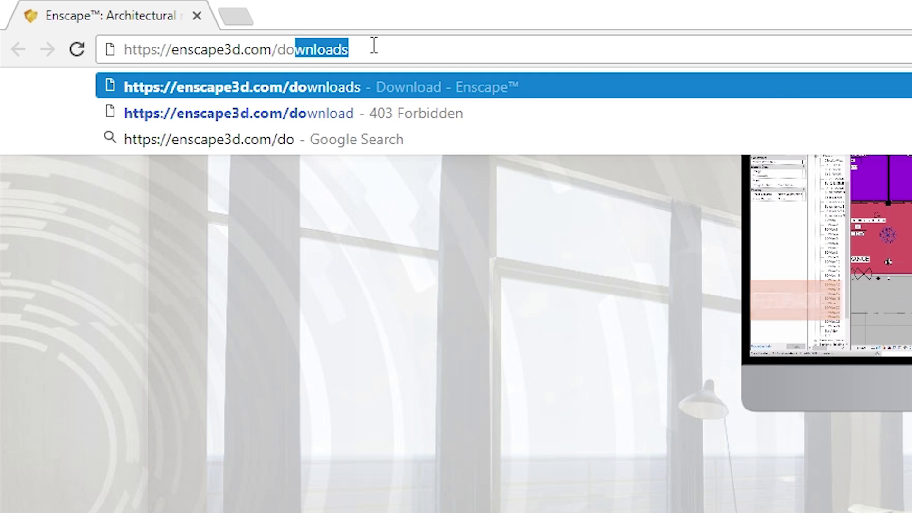
pyautogui.write('wn')
pyautogui.press('Return')
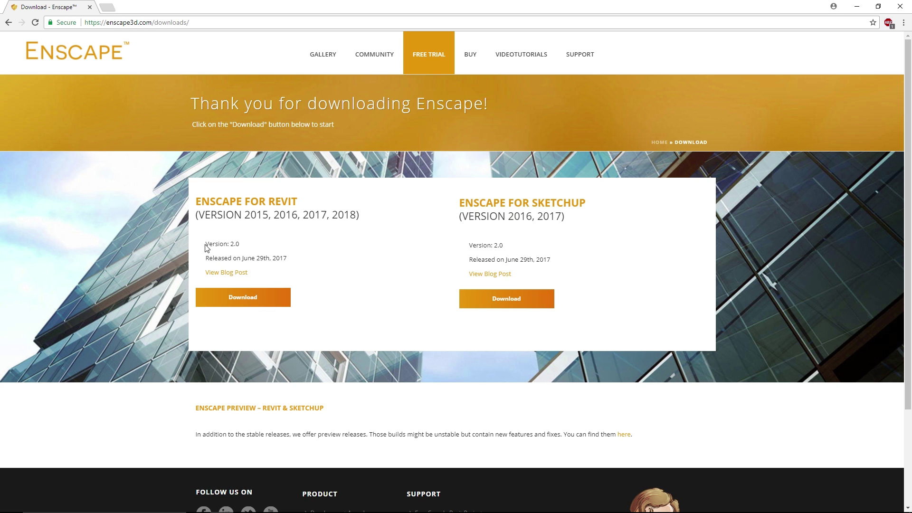
# Start the download of Enscape for Revit version 2.0 and cancel it
pyautogui.moveTo(206, 247); pyautogui.dragTo(249, 246)
pyautogui.click(246, 303)
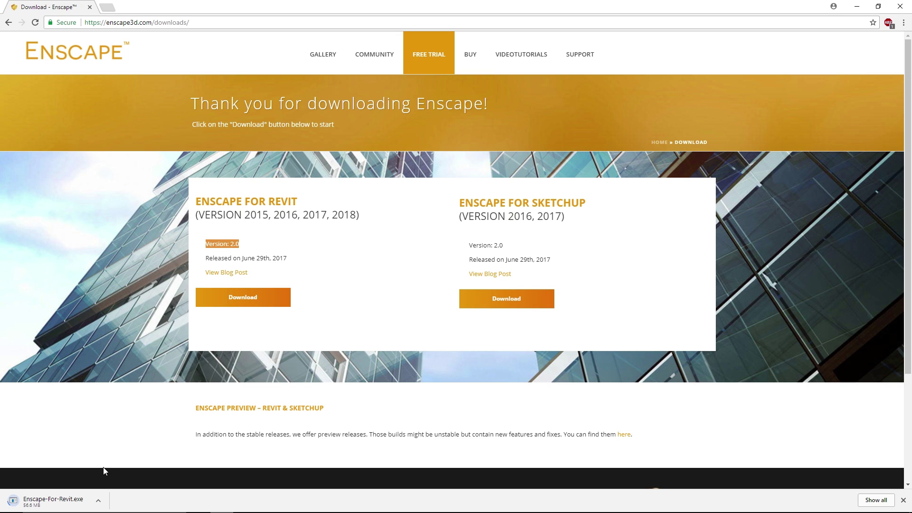
pyautogui.click(99, 503)
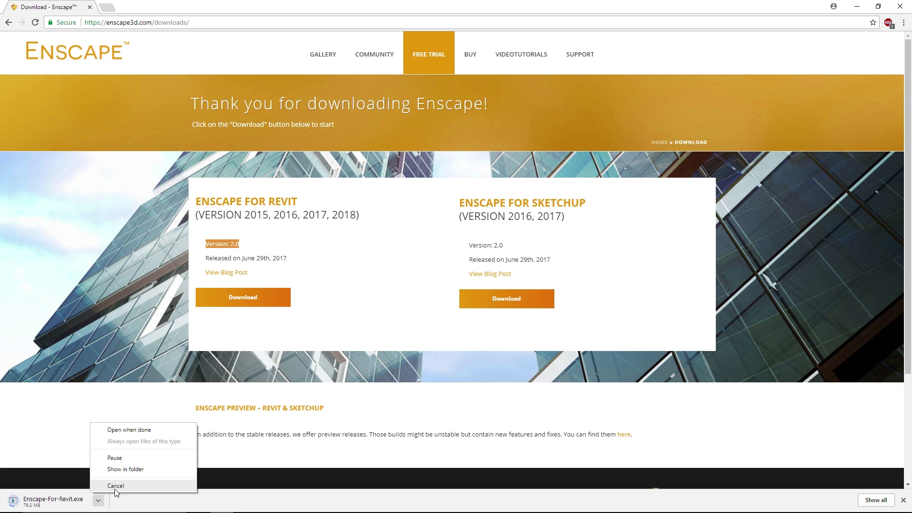
pyautogui.click(114, 484)
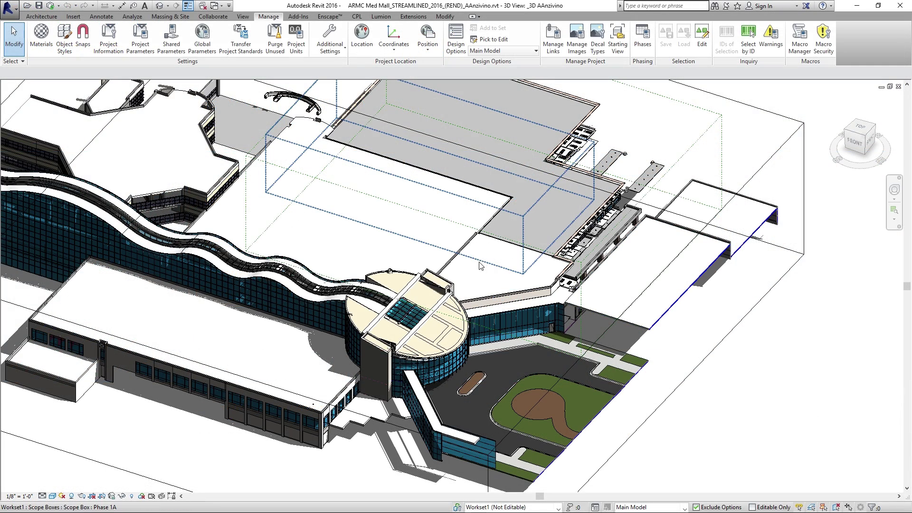
# In Revit, switch from the 3D view to the SECOND FLOOR OVERALL PLAN and show the corridor beside the round lobby
pyautogui.keyDown('shift'); pyautogui.moveTo(532, 273); pyautogui.dragTo(438, 251, button='middle'); pyautogui.keyUp('shift')
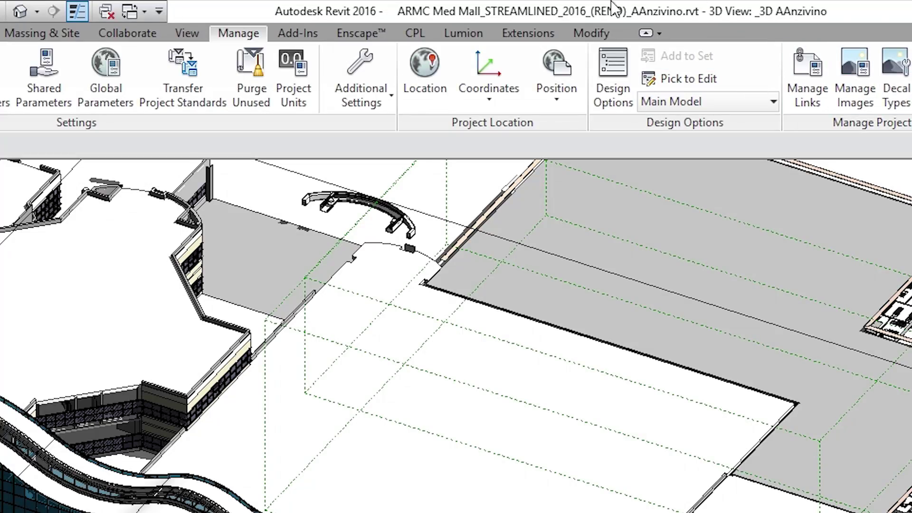
pyautogui.click(368, 34)
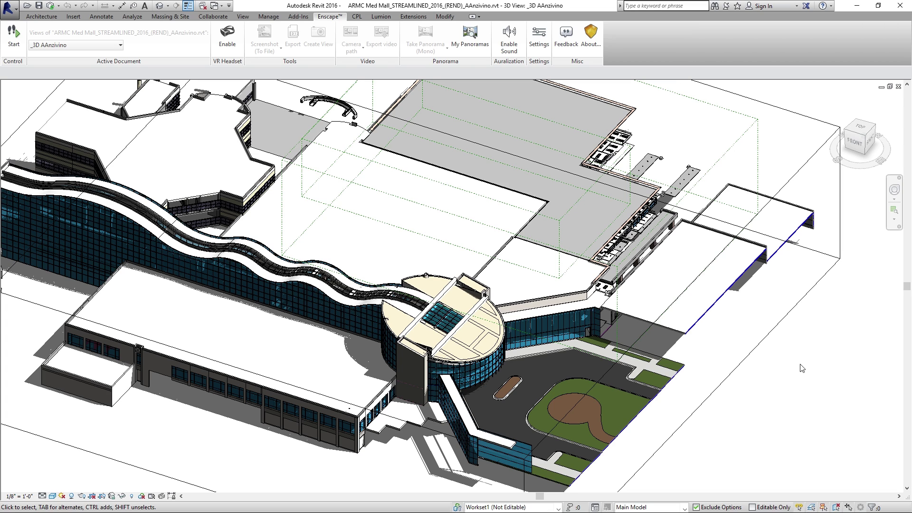
pyautogui.hotkey('ctrl', 'Tab')
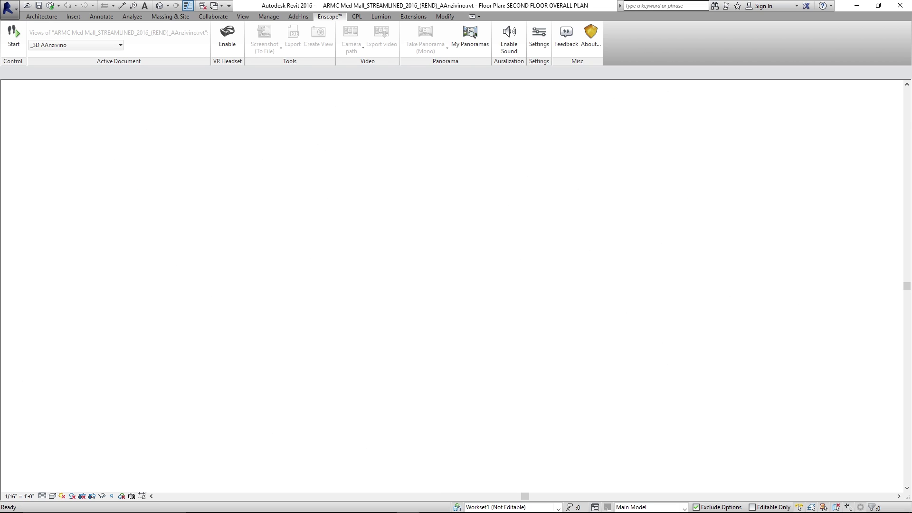
pyautogui.moveTo(555, 255); pyautogui.dragTo(553, 293, button='middle')
pyautogui.scroll(-3, 552, 293)
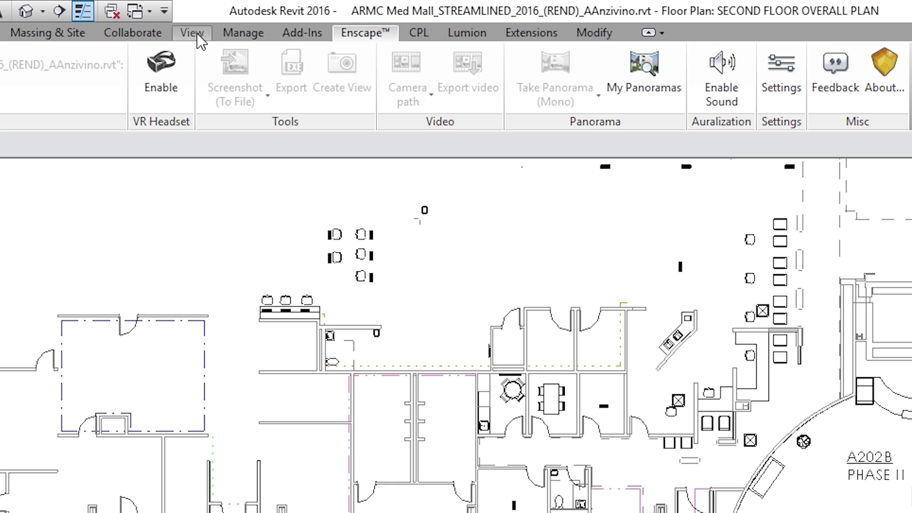
# Create a perspective camera view with the eye in the lobby below the PHASE II label, aimed along the main corridor
pyautogui.click(196, 32)
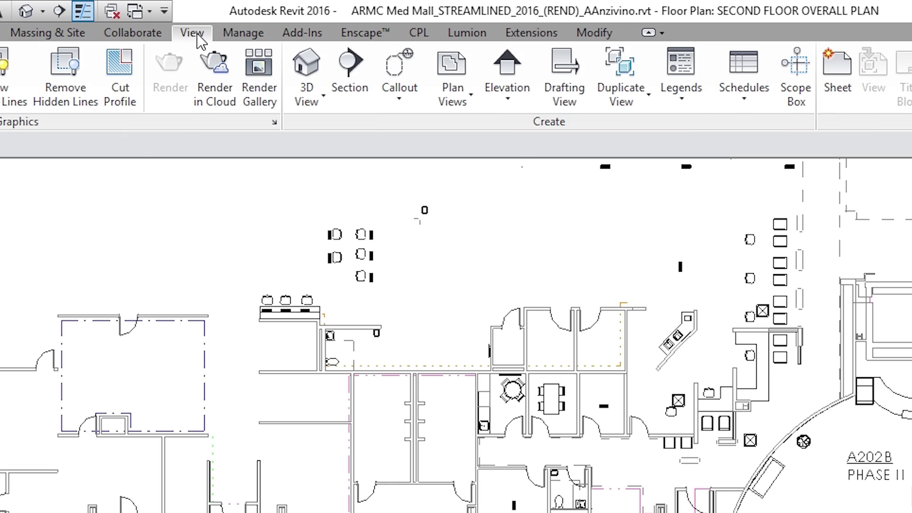
pyautogui.click(311, 98)
pyautogui.click(343, 169)
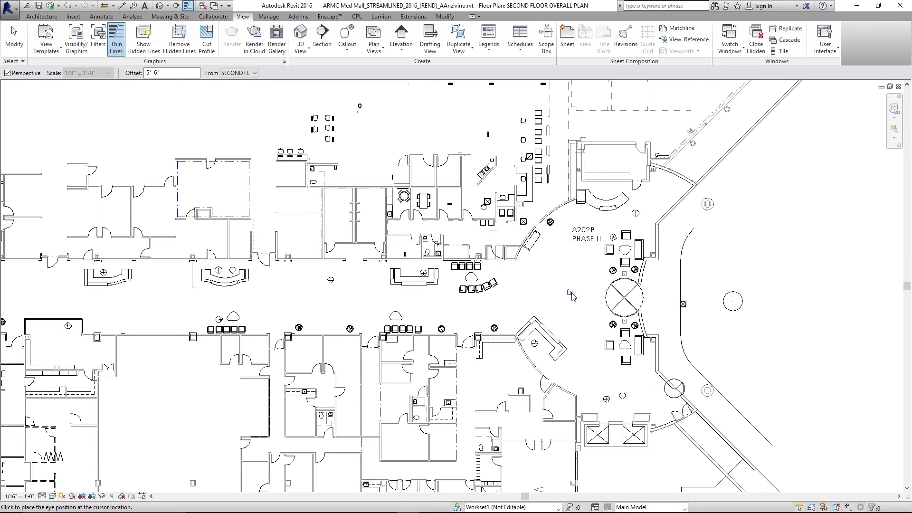
pyautogui.click(575, 296)
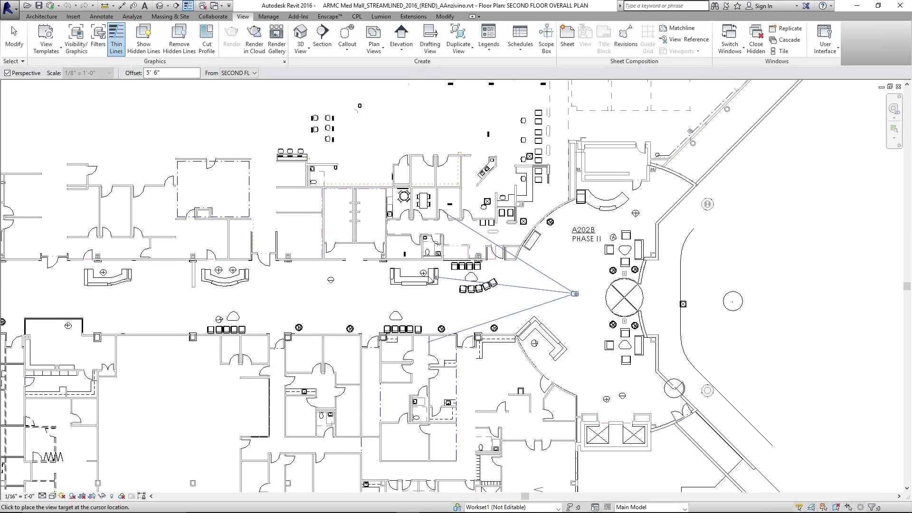
pyautogui.click(303, 253)
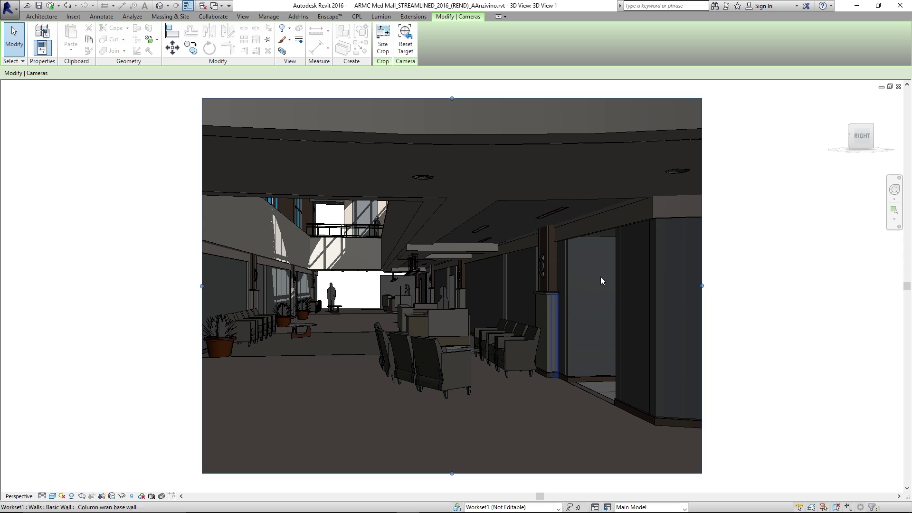
# Return to the floor plan, start Enscape with 3D View 1 as the loaded view, and maximize the render window
pyautogui.click(338, 18)
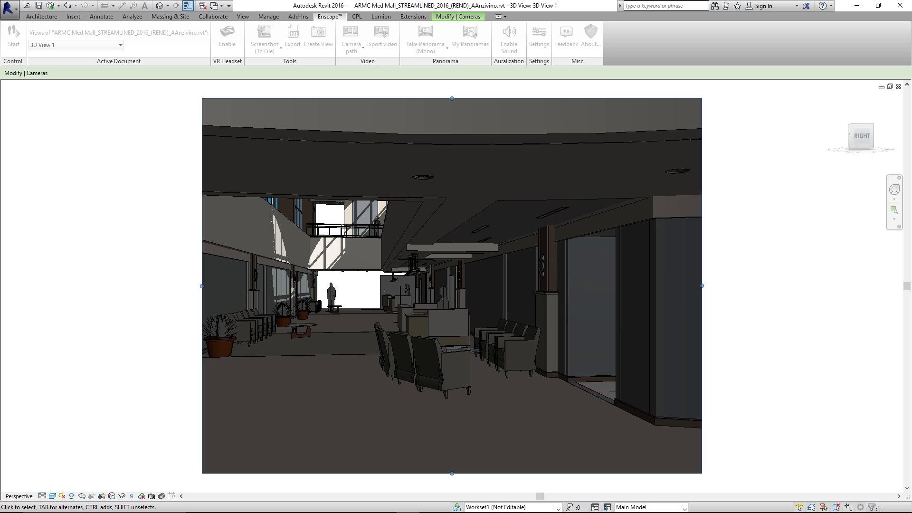
pyautogui.hotkey('ctrl', 'Tab')
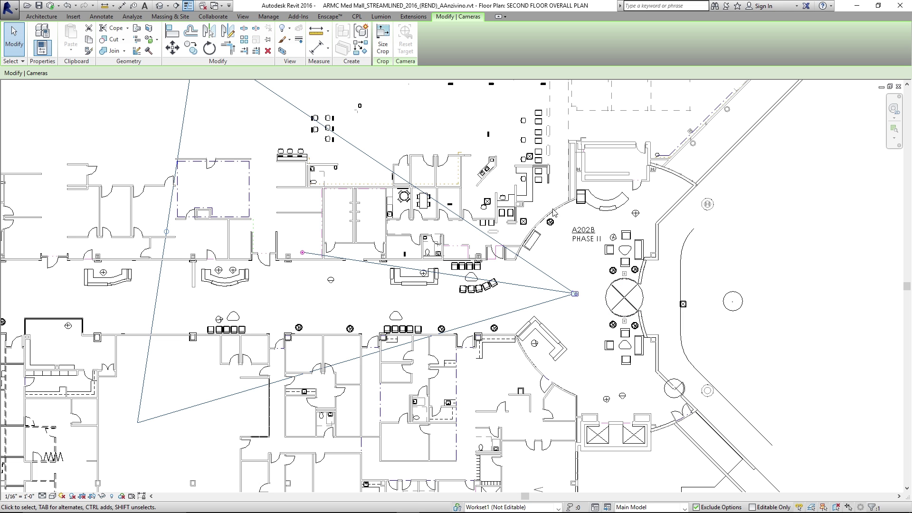
pyautogui.click(325, 17)
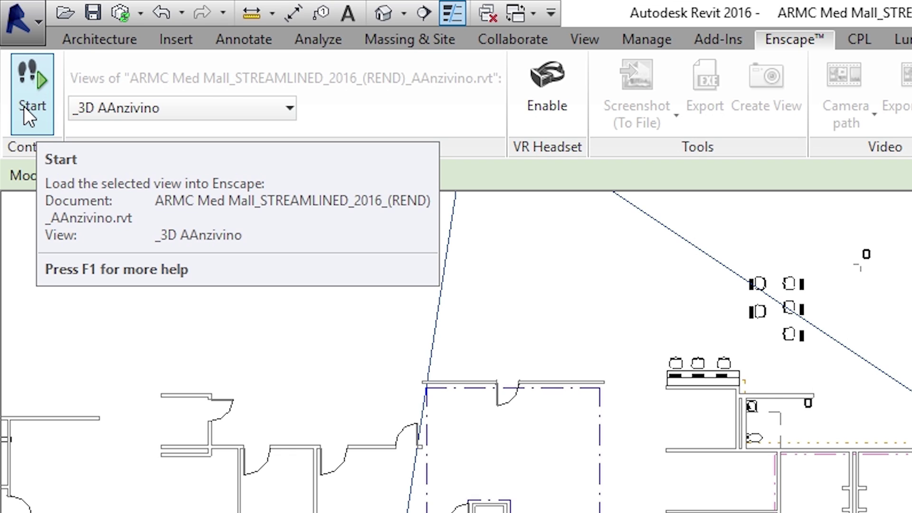
pyautogui.click(285, 113)
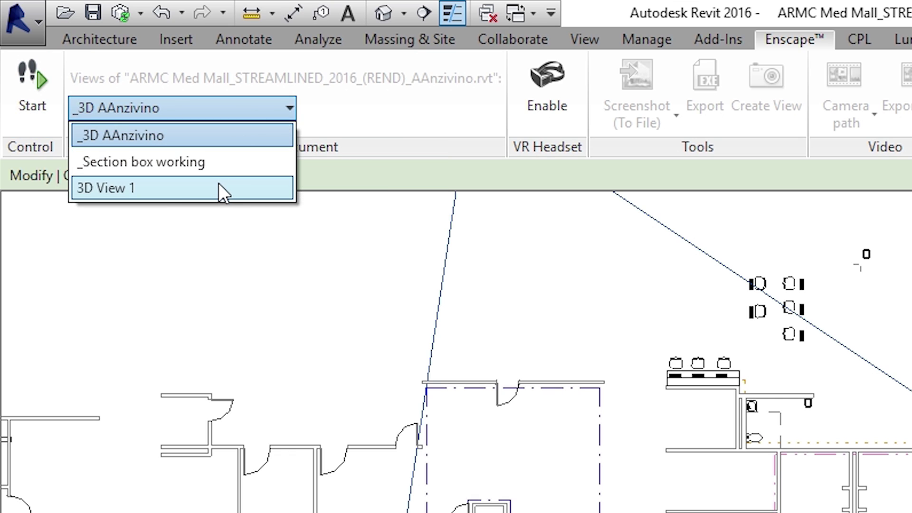
pyautogui.click(191, 189)
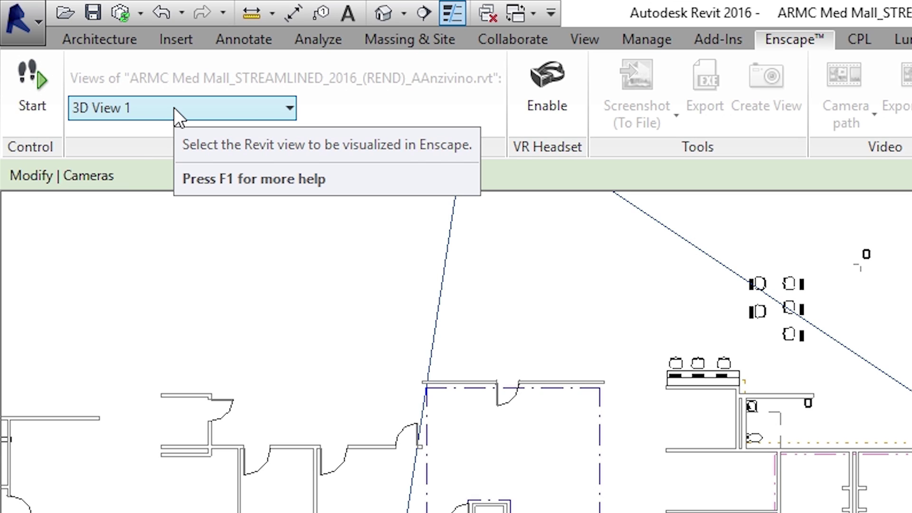
pyautogui.click(33, 105)
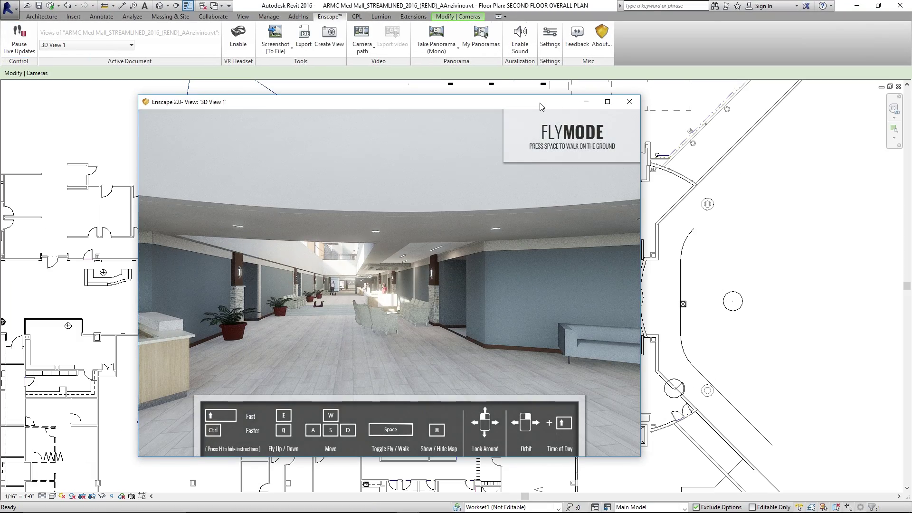
pyautogui.doubleClick(540, 103)
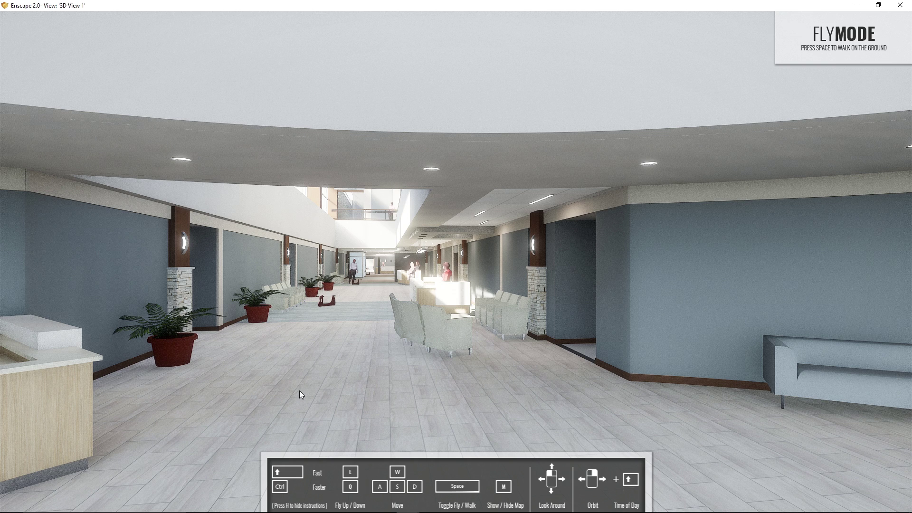
# Hide and show again the navigation instructions overlay, and switch from fly mode to walkthrough mode
pyautogui.press('h')
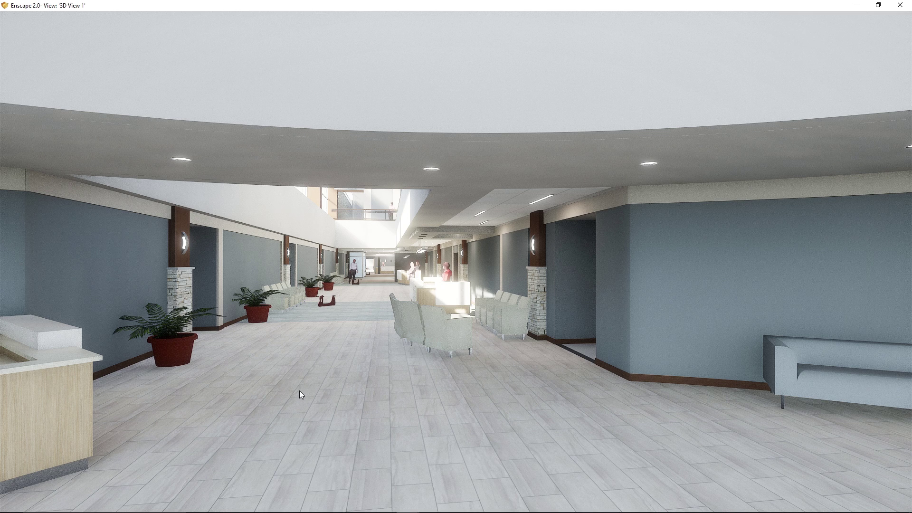
pyautogui.press('h')
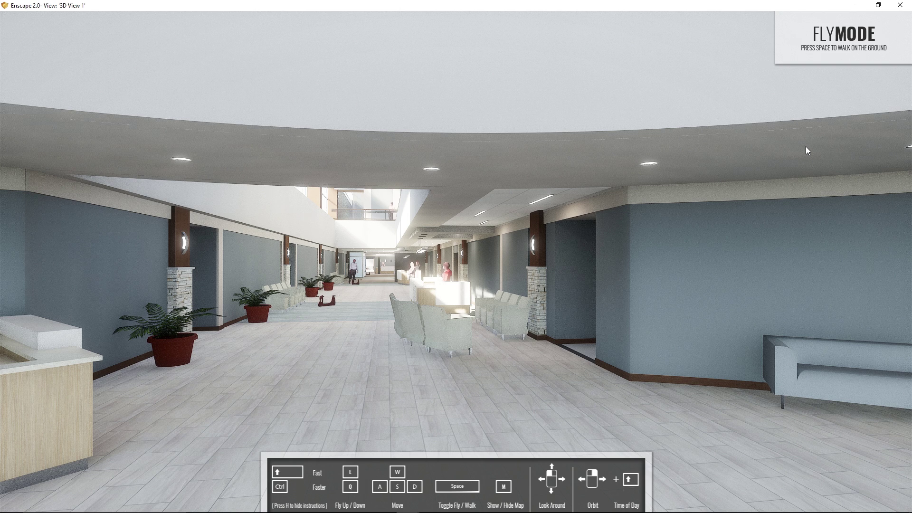
pyautogui.press('space')
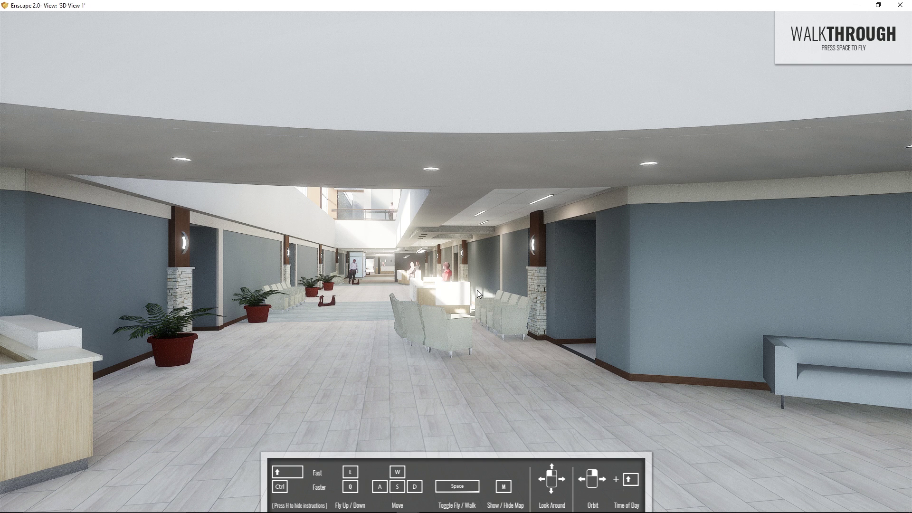
# Look around the rendered lobby and walk forward, sideways left and sideways right through it
pyautogui.moveTo(520, 295)
pyautogui.mouseDown()
pyautogui.moveTo(341, 305)
pyautogui.moveTo(612, 308)
pyautogui.moveTo(516, 284)
pyautogui.moveTo(468, 223)
pyautogui.moveTo(437, 202)
pyautogui.moveTo(327, 232)
pyautogui.moveTo(286, 323)
pyautogui.moveTo(293, 354)
pyautogui.moveTo(482, 336)
pyautogui.moveTo(546, 316)
pyautogui.moveTo(519, 294)
pyautogui.mouseUp()
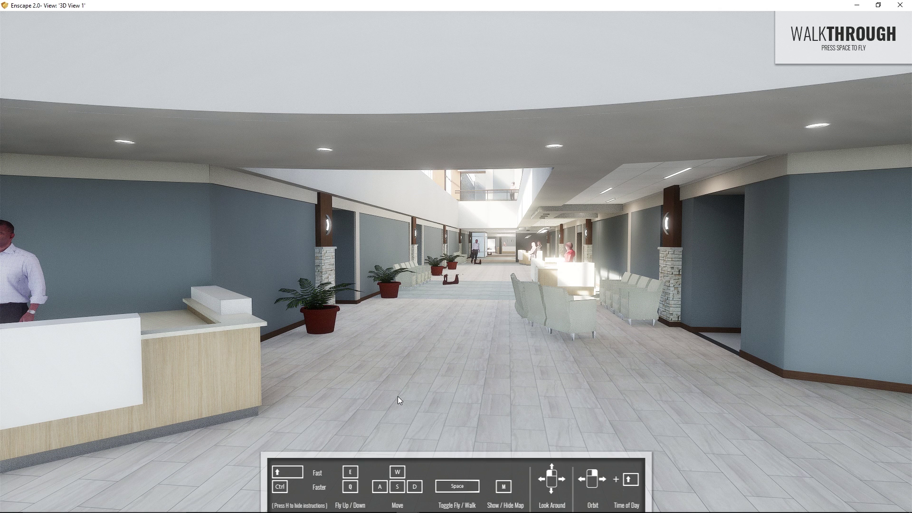
pyautogui.press('w')
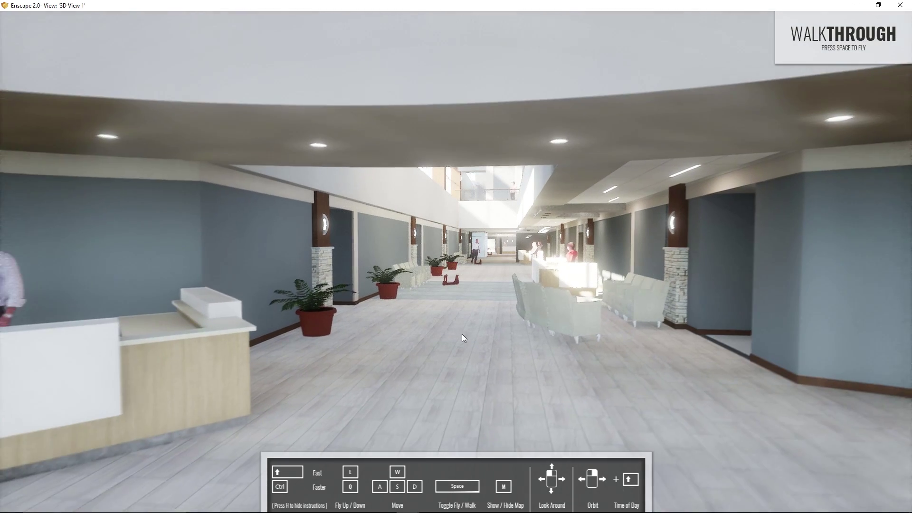
pyautogui.press('a')
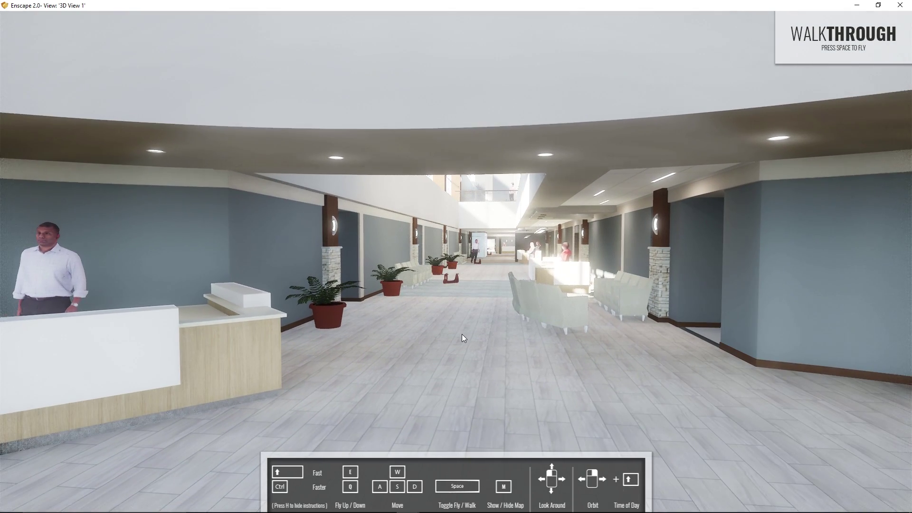
pyautogui.press('d')
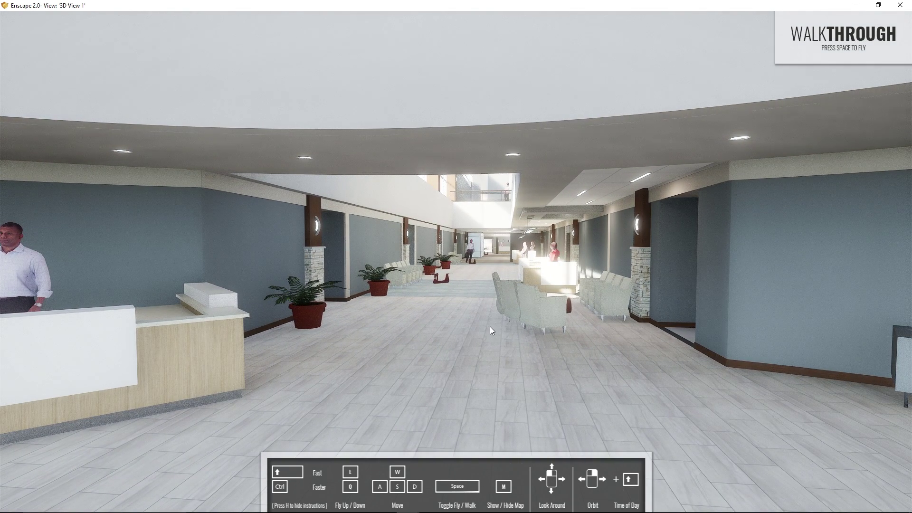
# Walk down the main corridor past the reception desk and turn around to face the entrance
pyautogui.moveTo(505, 343); pyautogui.dragTo(195, 281)
pyautogui.press('w')
pyautogui.press('w')
pyautogui.press('w')
pyautogui.press('w')
pyautogui.press('w')
pyautogui.press('w')
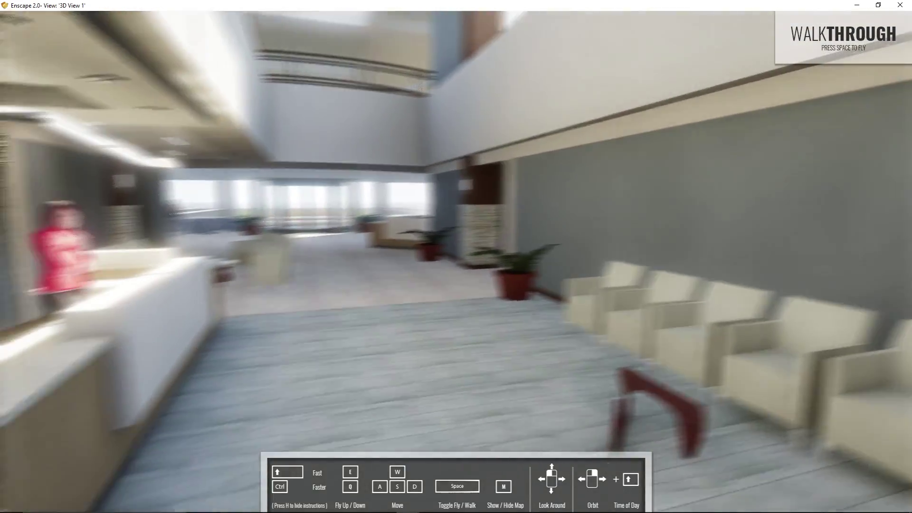
# Walk back along the corridor and across the lobby up to the revolving entrance door
pyautogui.press('w')
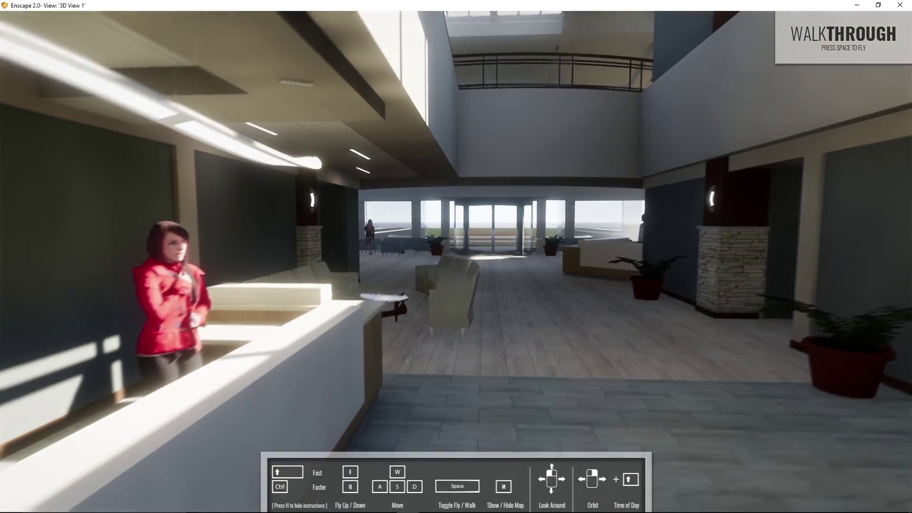
pyautogui.press('w')
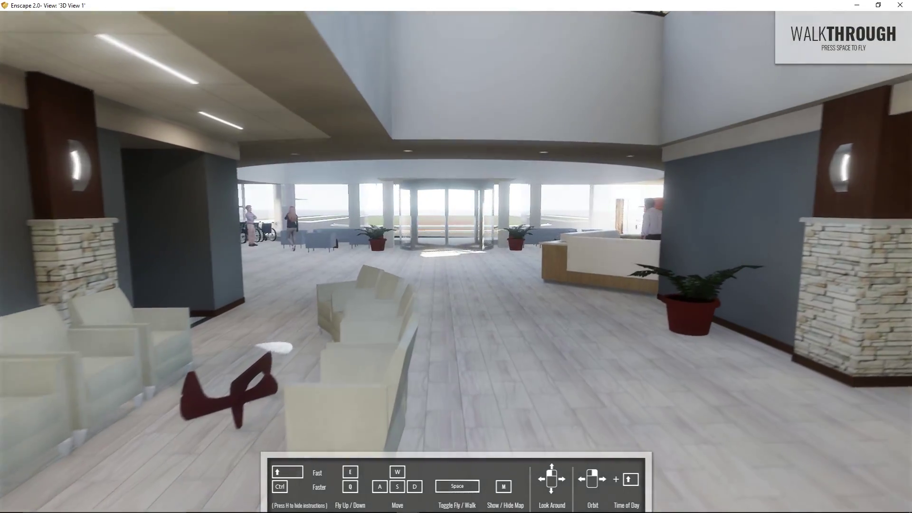
pyautogui.press('w')
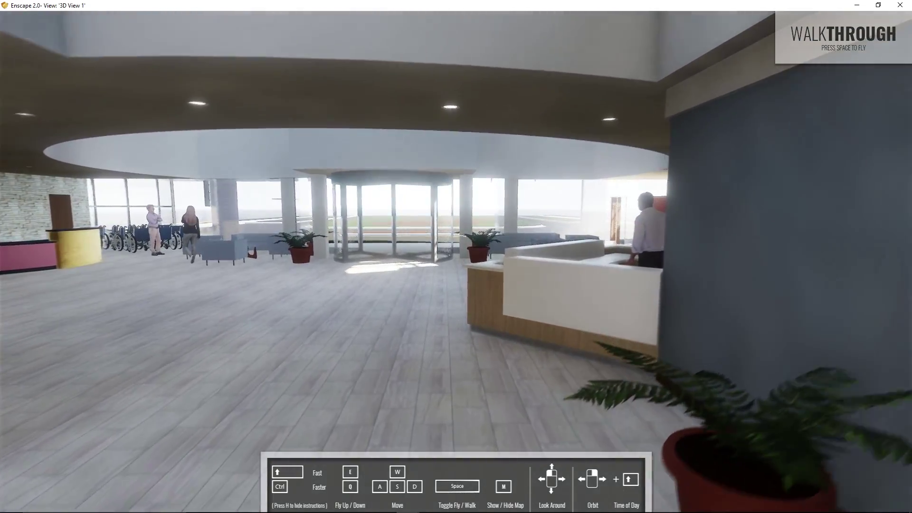
pyautogui.press('w')
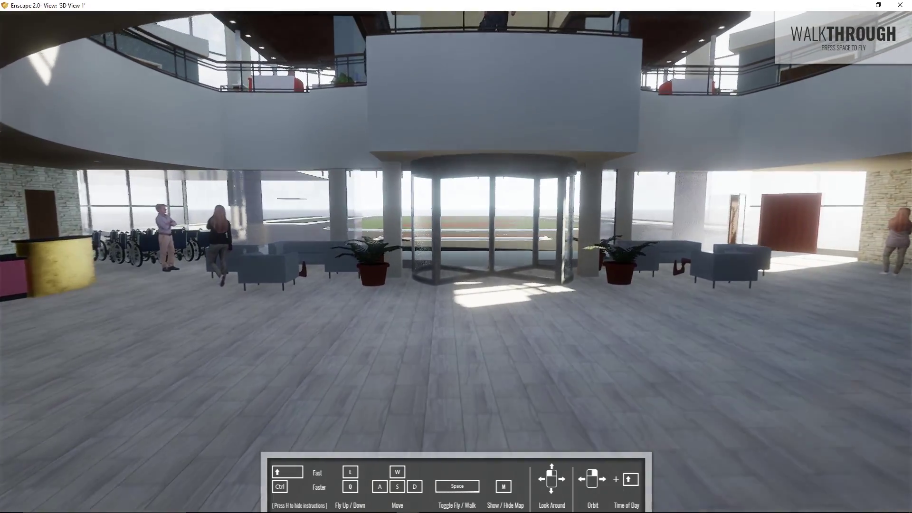
pyautogui.press('w')
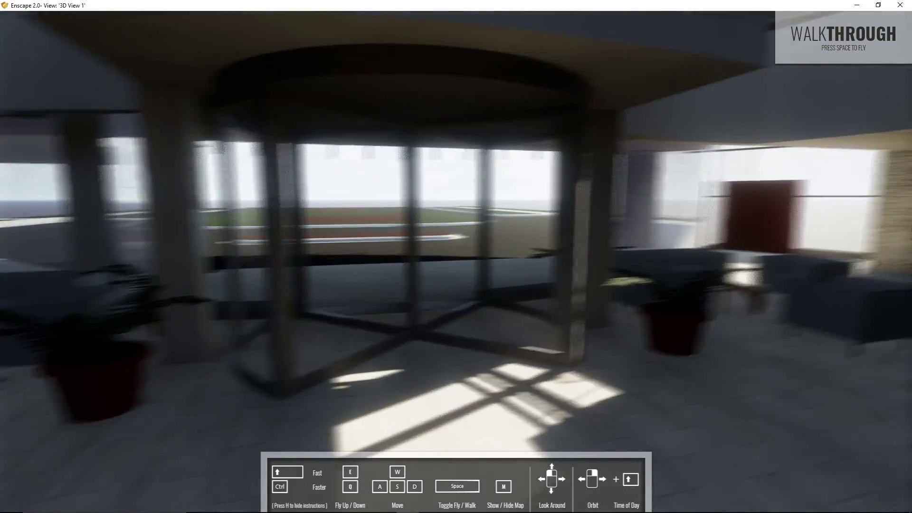
# Turn the view away from the revolving door, past the vending machine and sofa, to face the main corridor again
pyautogui.moveTo(456, 256); pyautogui.dragTo(713, 256)
pyautogui.press('Right')
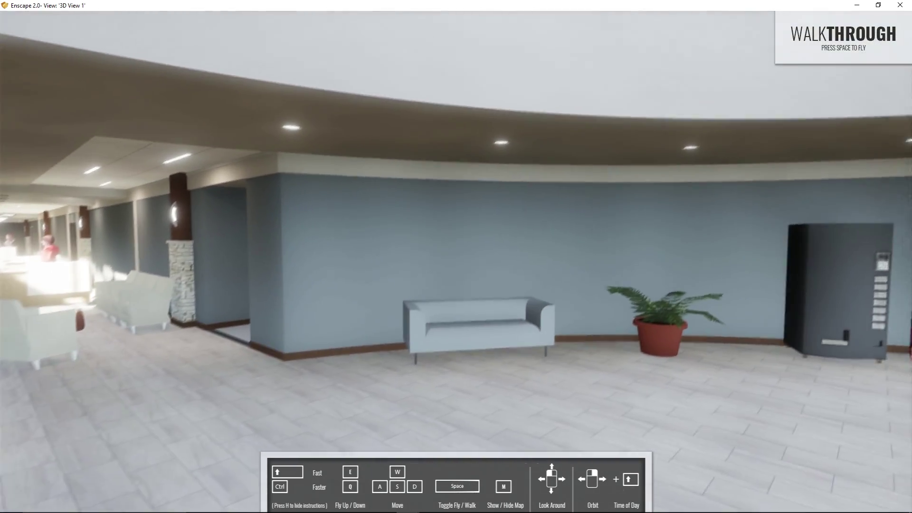
pyautogui.moveTo(655, 338); pyautogui.dragTo(511, 339)
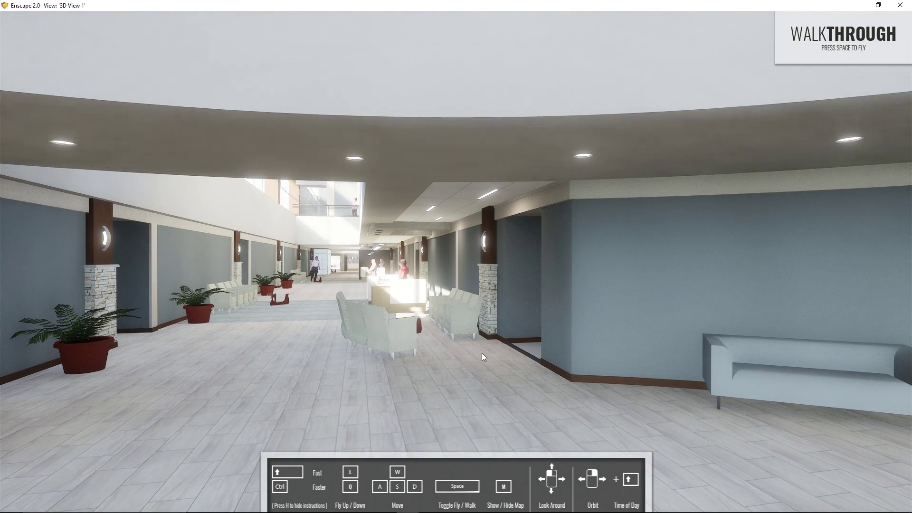